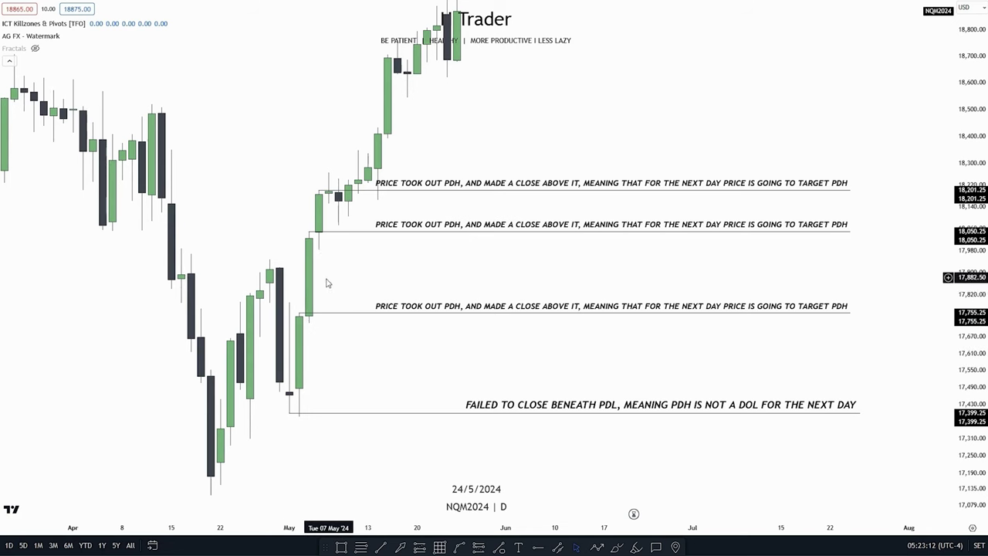
Pan the daily NQM2024 chart to bring the annotated PDH/PDL candles into view.
drag(347, 364, 335, 430)
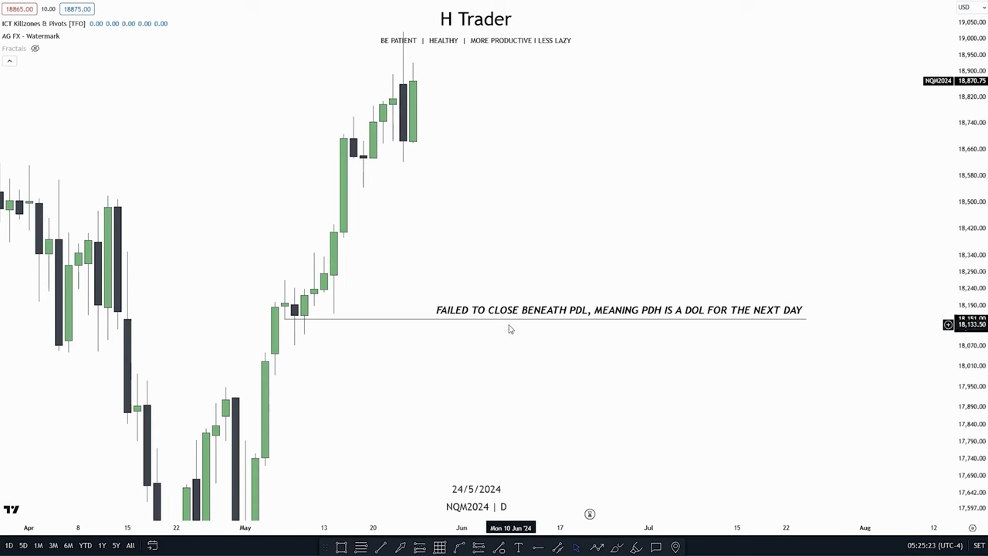
Extend the PDL line to start left of the black candle and begin a new straight line.
drag(301, 318, 285, 318)
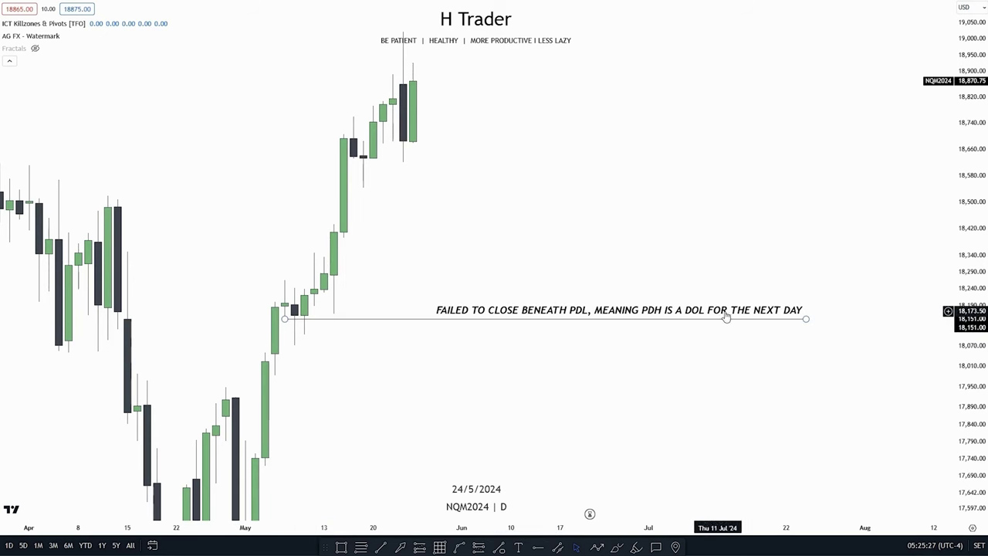
click(381, 546)
click(294, 288)
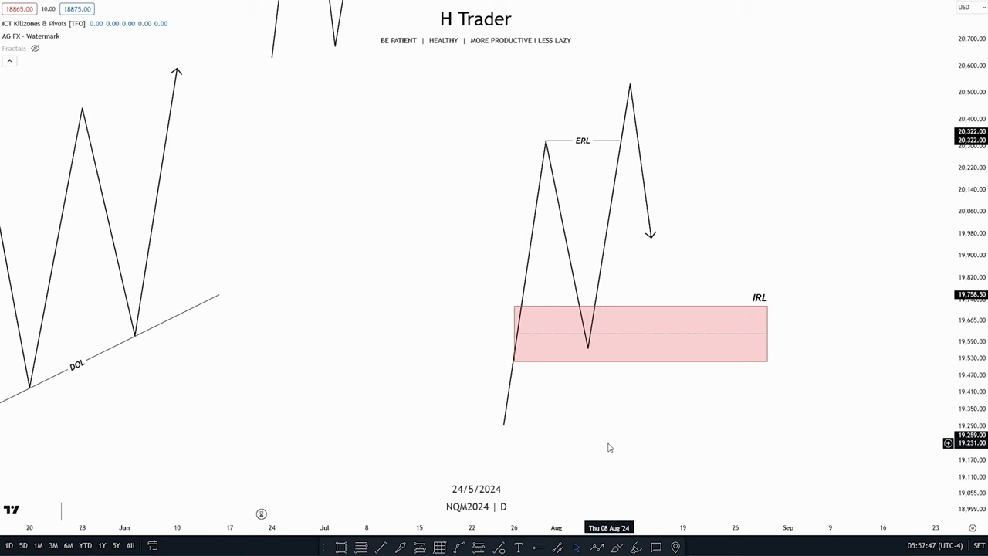
Move the pink IRL box up and to the right beside the zigzag schematic.
click(630, 86)
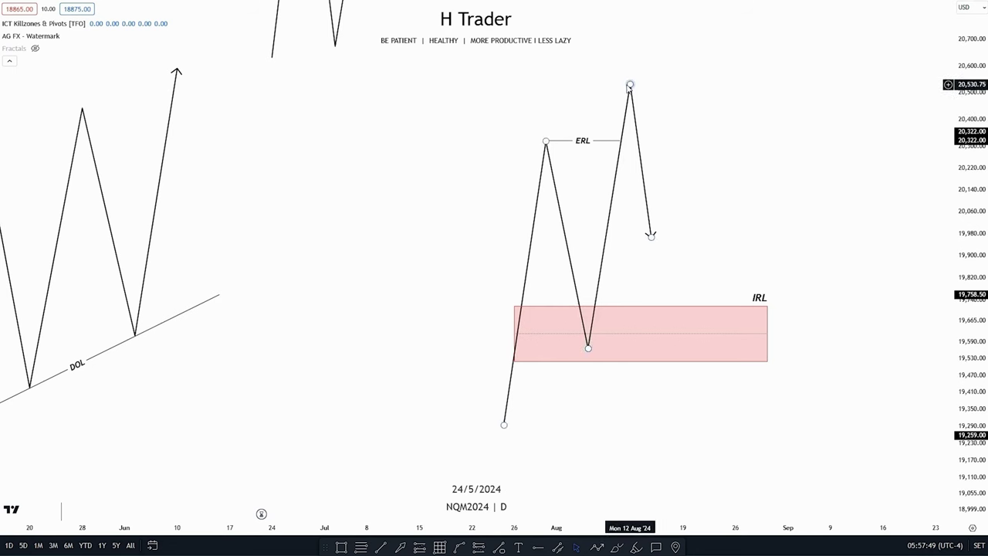
click(713, 236)
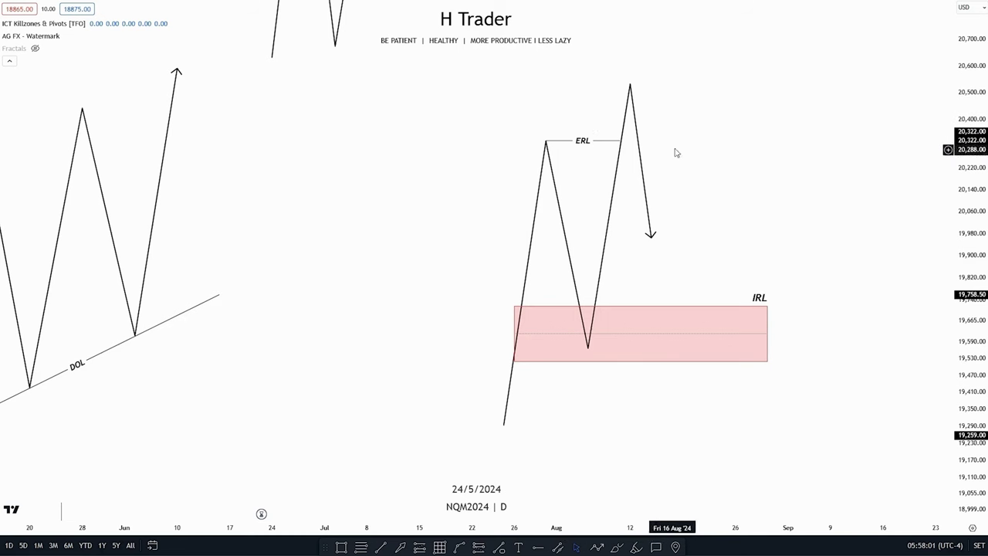
click(639, 306)
drag(626, 308, 699, 226)
click(673, 197)
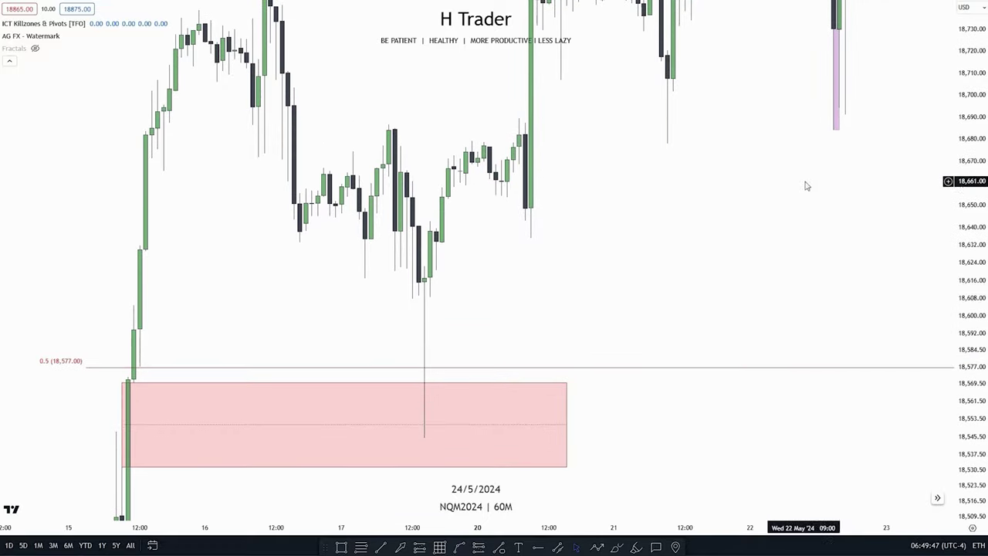
Draw a horizontal line from the 17 May swing high near 18,686.75 to the breakout candle.
drag(545, 320, 535, 309)
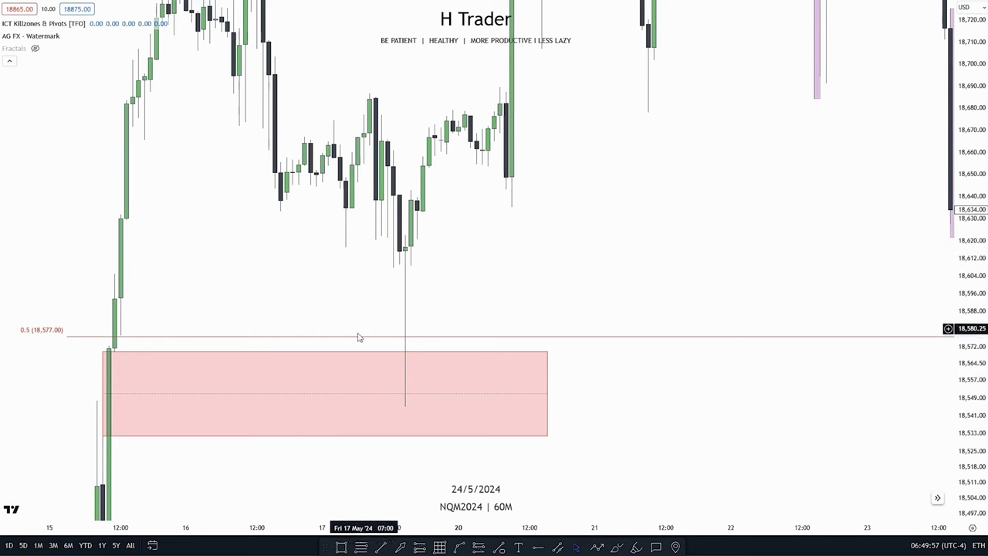
drag(534, 263, 495, 315)
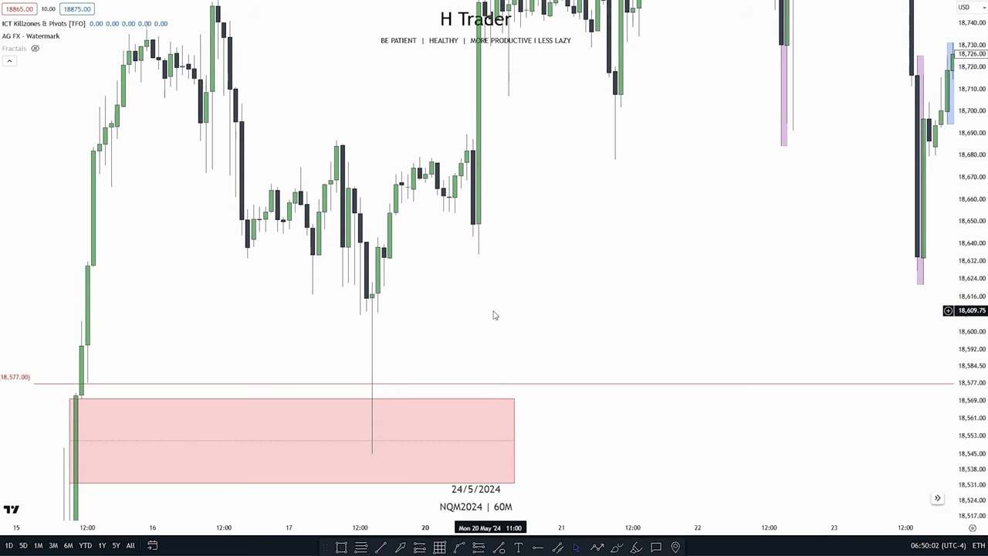
drag(494, 306, 538, 357)
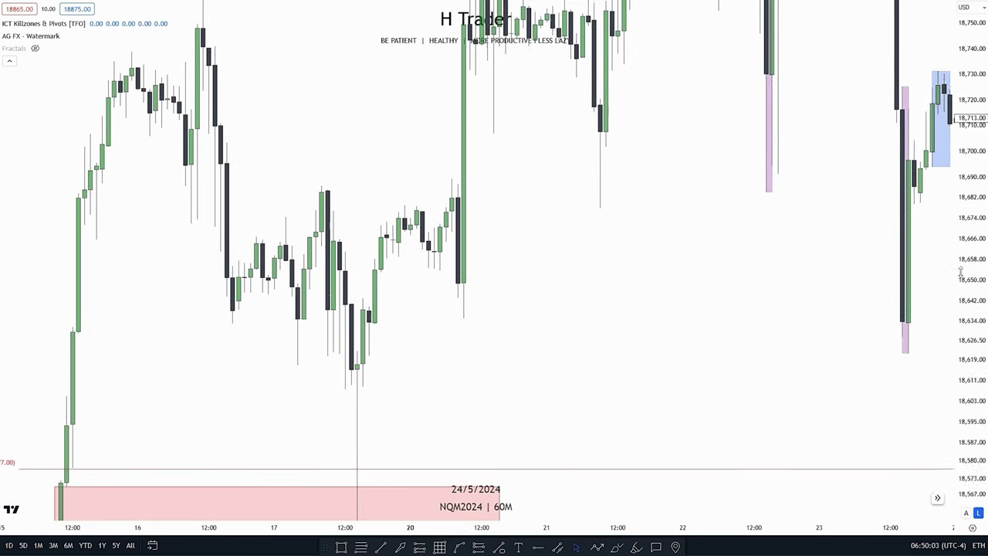
drag(523, 322, 538, 350)
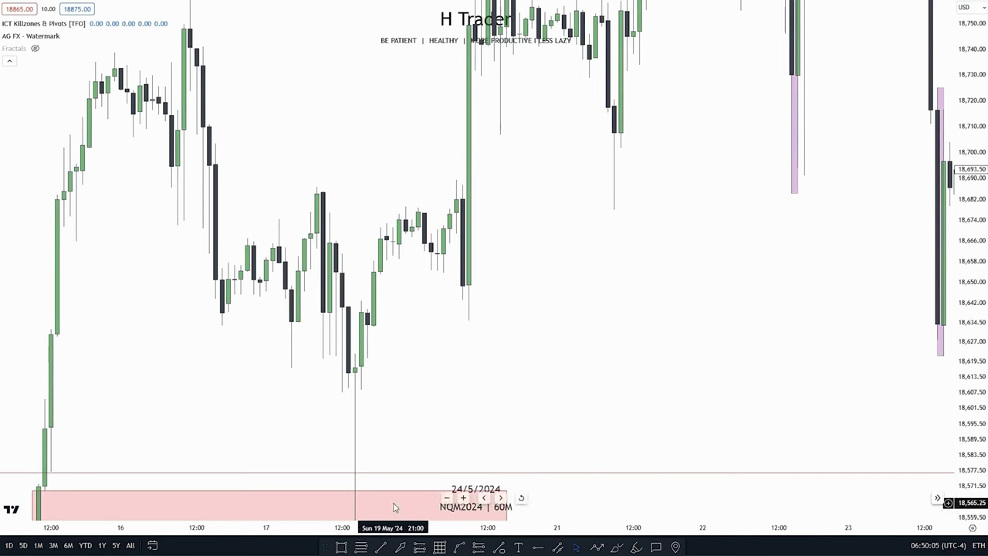
click(313, 484)
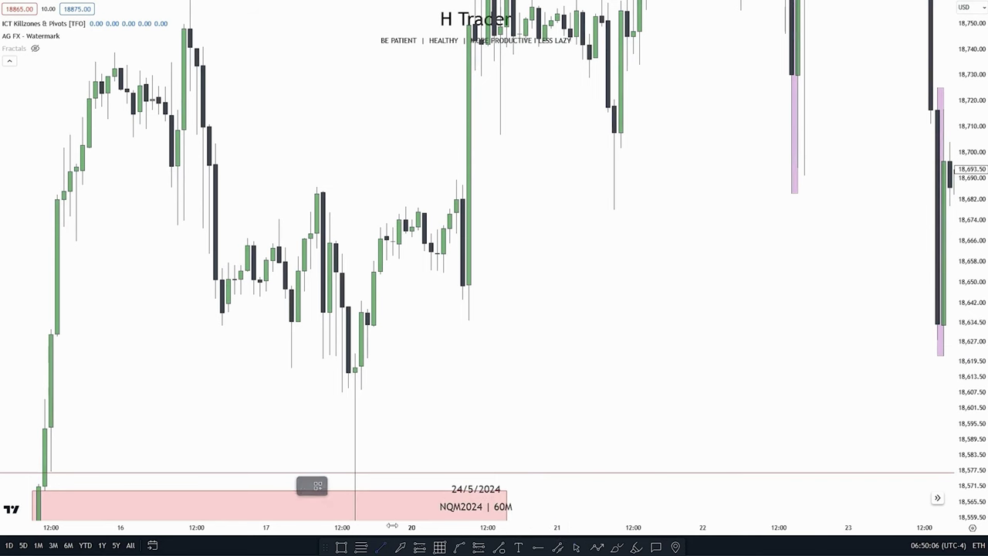
click(317, 190)
click(456, 189)
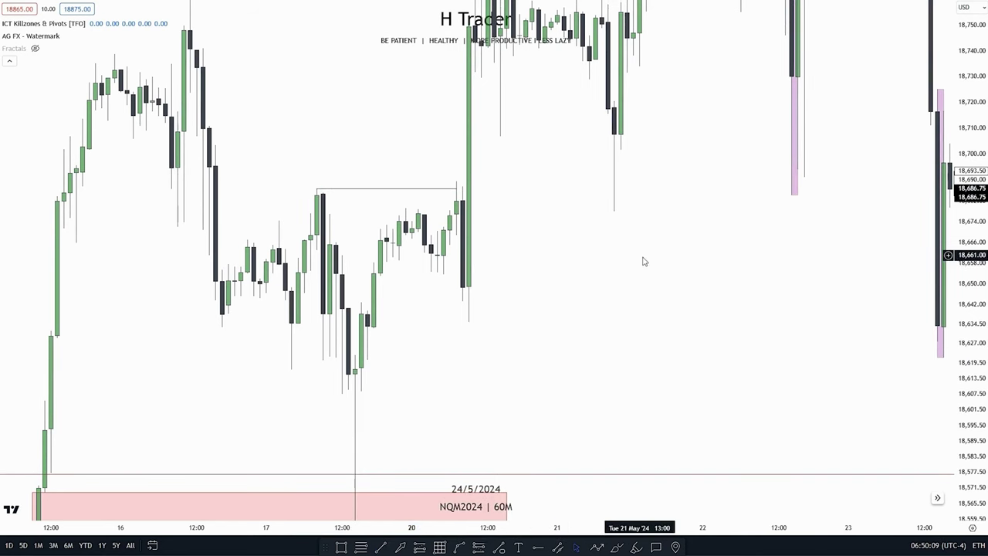
Draw a pink gap box on the gap candle near 18,645 and stretch it right.
drag(552, 236, 509, 291)
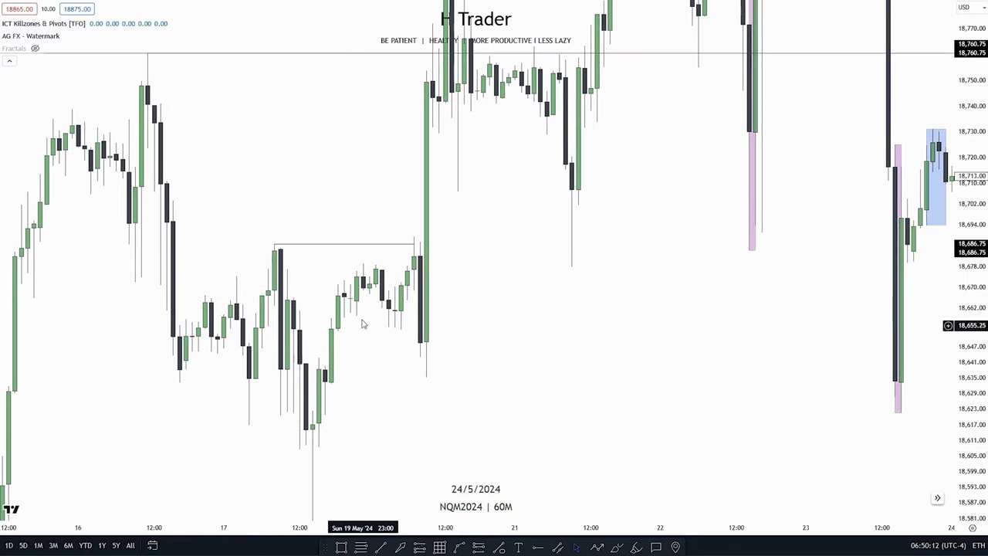
click(341, 547)
click(325, 366)
click(338, 331)
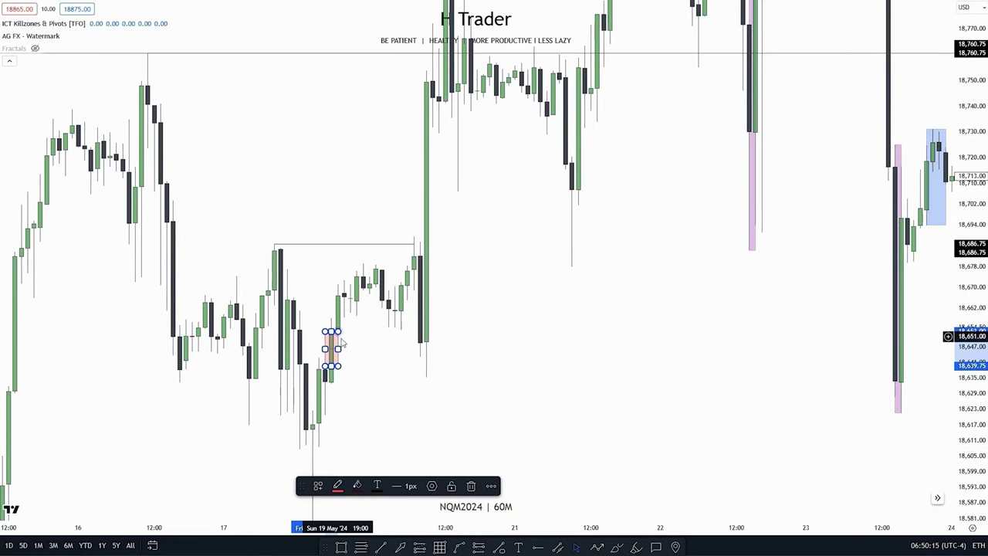
drag(337, 349, 586, 348)
click(498, 372)
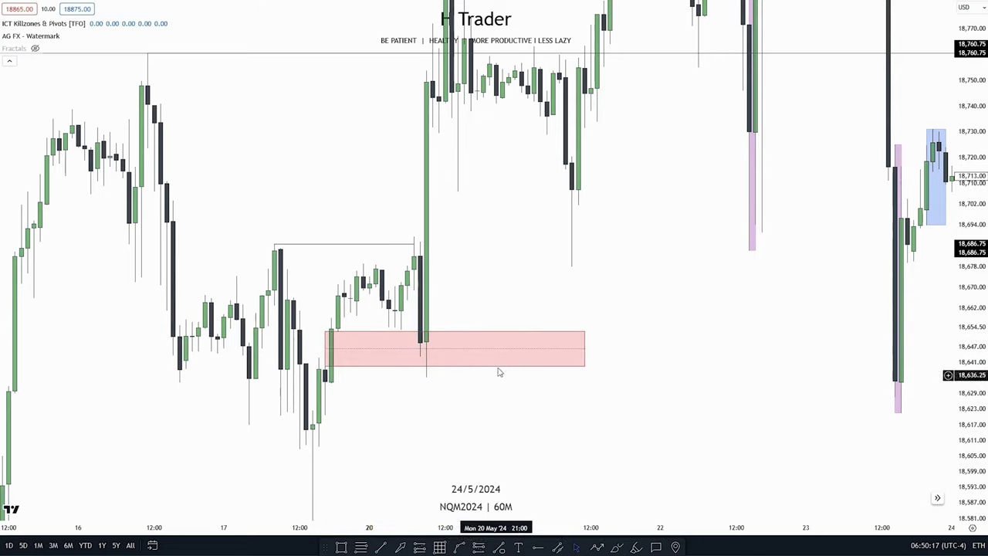
drag(498, 372, 556, 344)
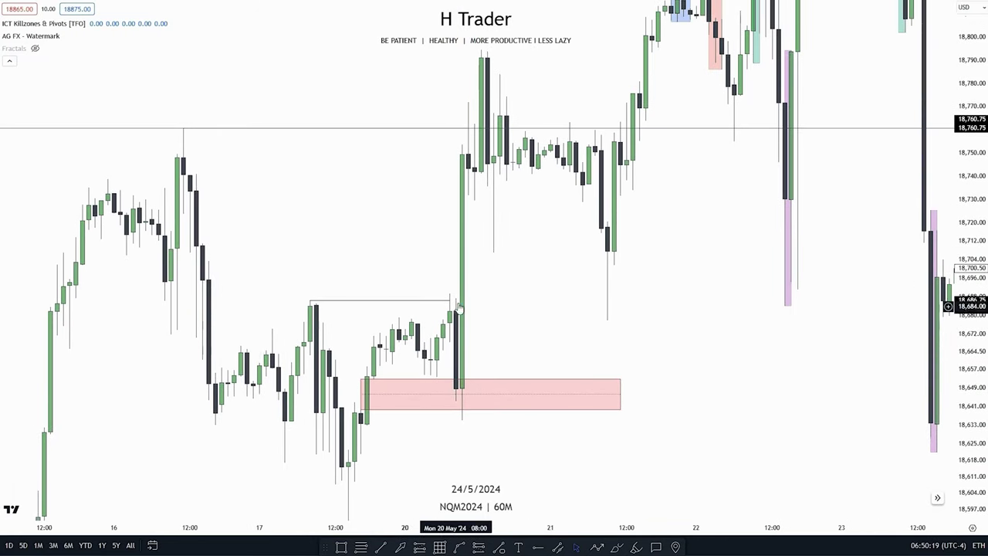
drag(518, 313, 528, 344)
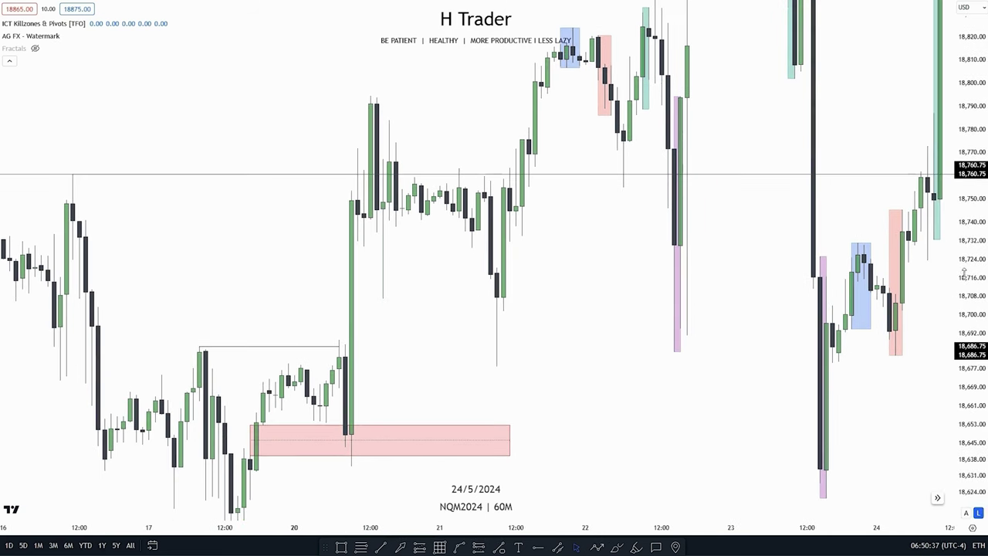
Draw a Fibonacci retracement from the 18,635.25 swing low to the 18,794.50 swing high.
click(360, 547)
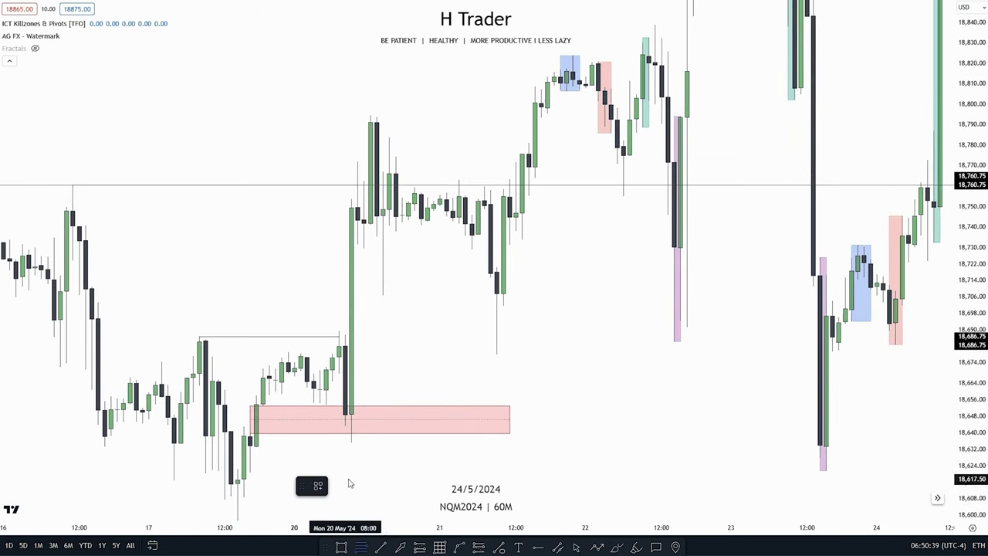
click(351, 441)
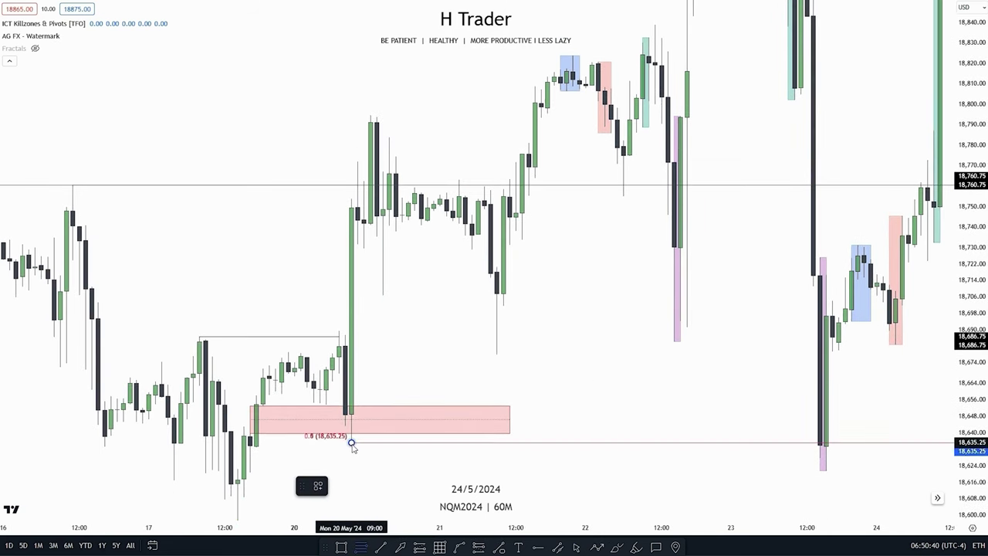
click(368, 116)
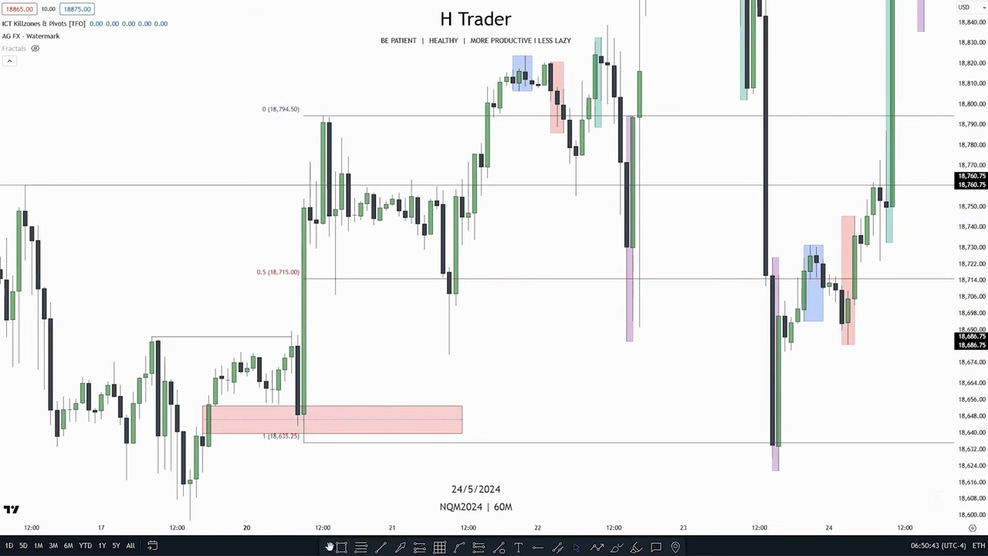
Draw a wide pink gap box around the Fibonacci 0.5 level at 18,715.00.
key(alt+shift+r)
drag(297, 335, 305, 245)
drag(306, 289, 582, 309)
drag(522, 355, 556, 386)
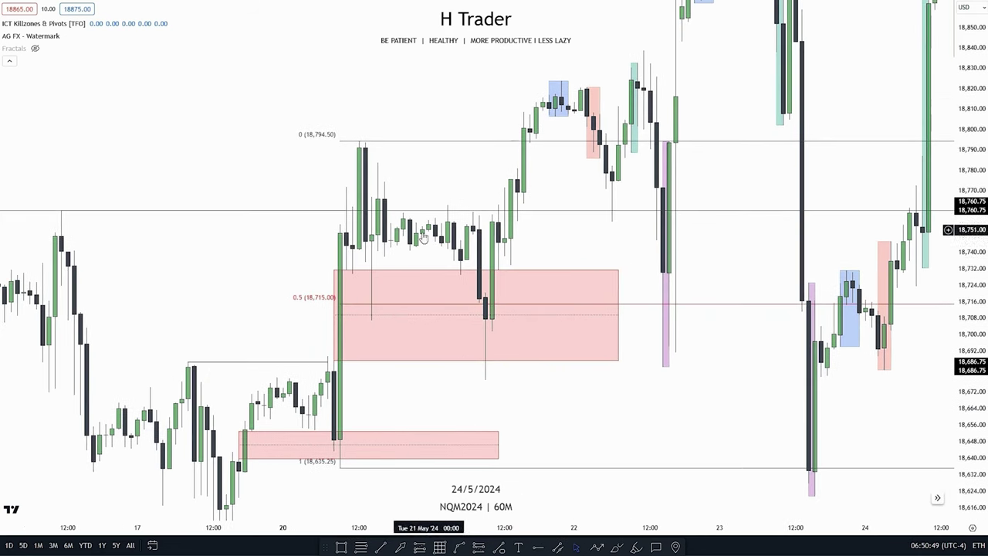
drag(525, 247, 509, 319)
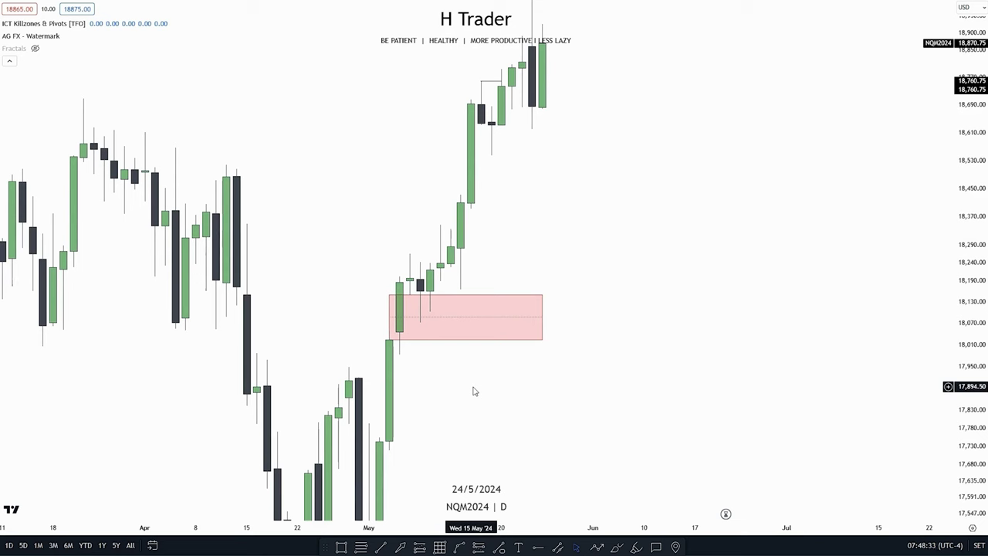
Stretch the pink 18,025–18,130 gap box left to begin at the mid-April bearish candle.
click(389, 294)
drag(389, 294, 384, 293)
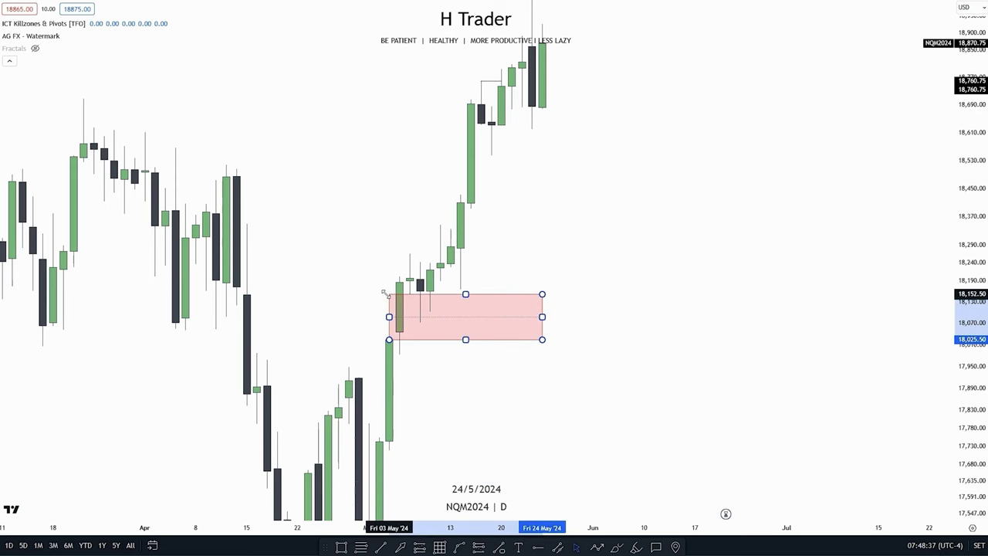
click(353, 329)
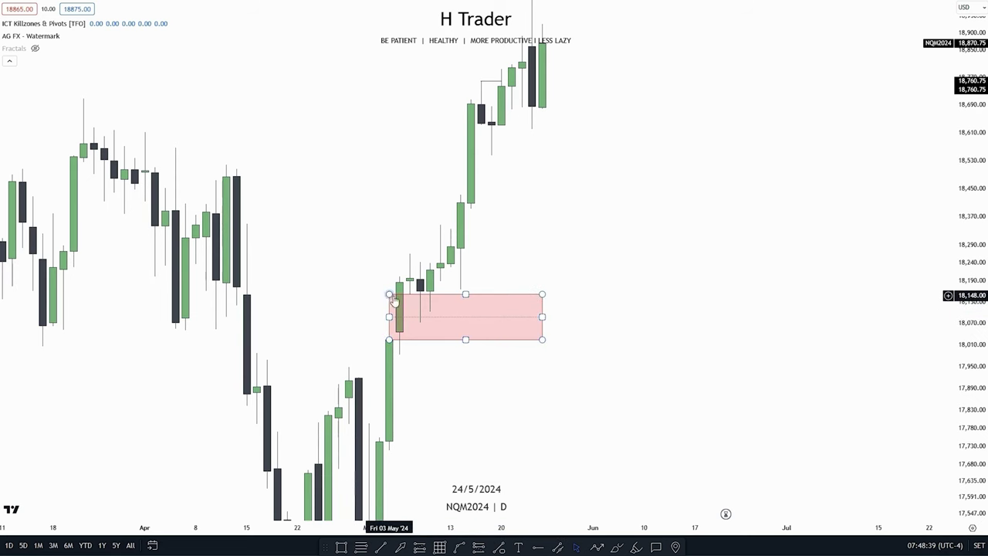
drag(387, 294, 237, 305)
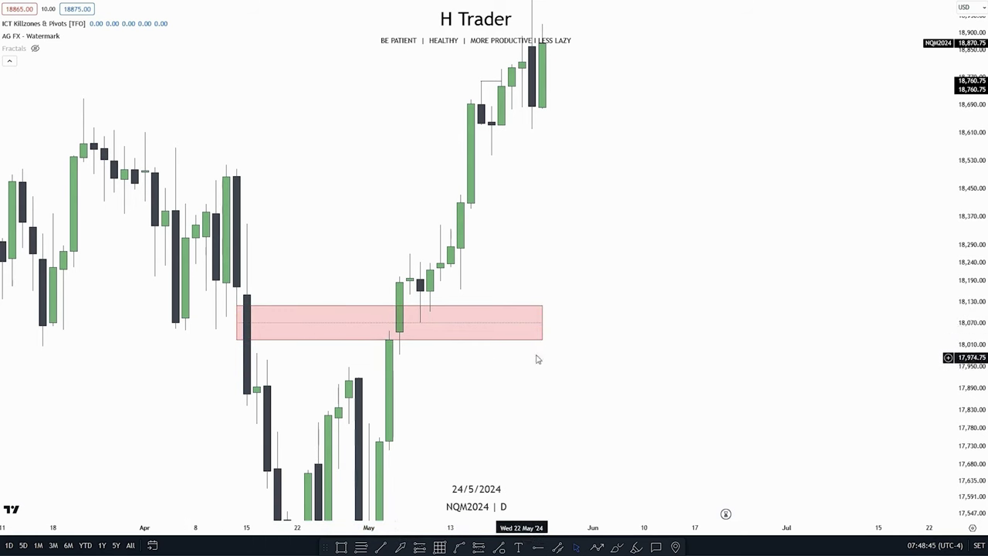
drag(517, 256, 505, 277)
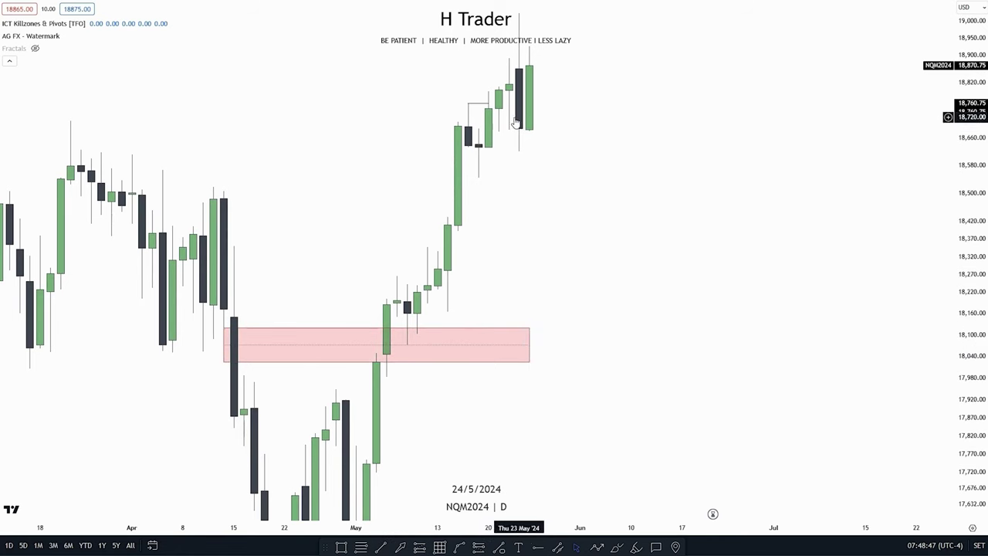